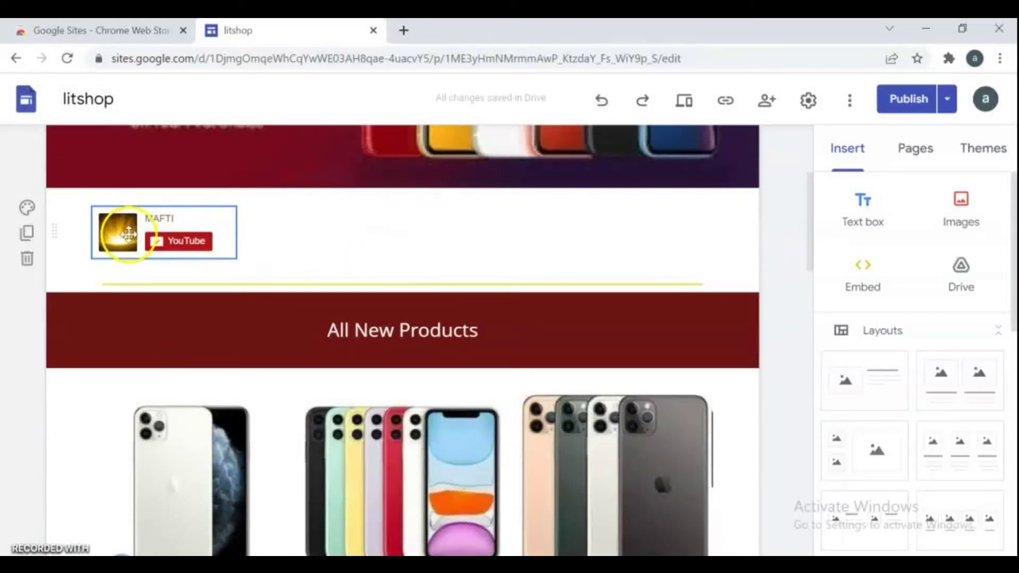
Duplicate the MAFTI YouTube embed section on the litshop page.
click(111, 231)
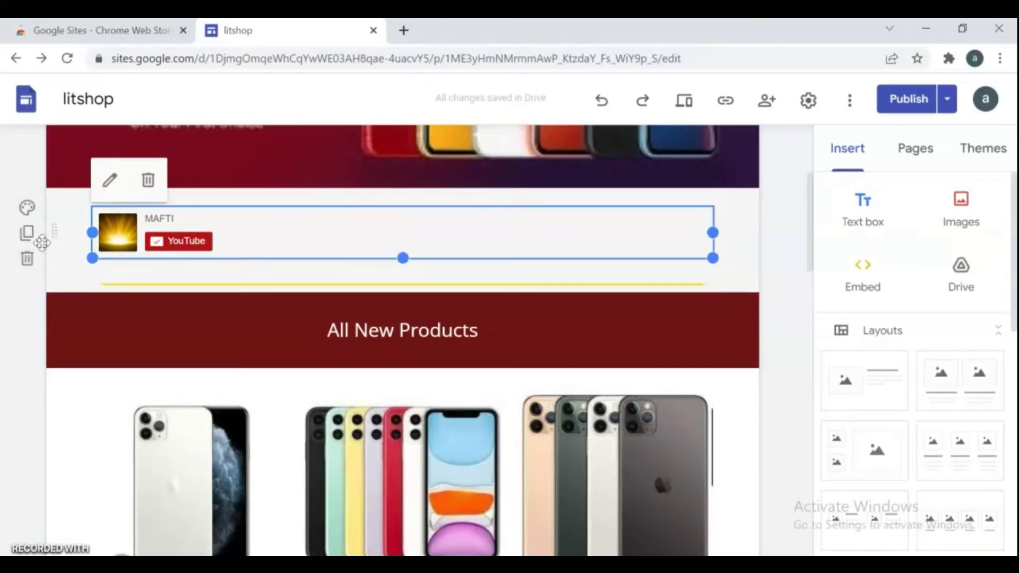
click(27, 234)
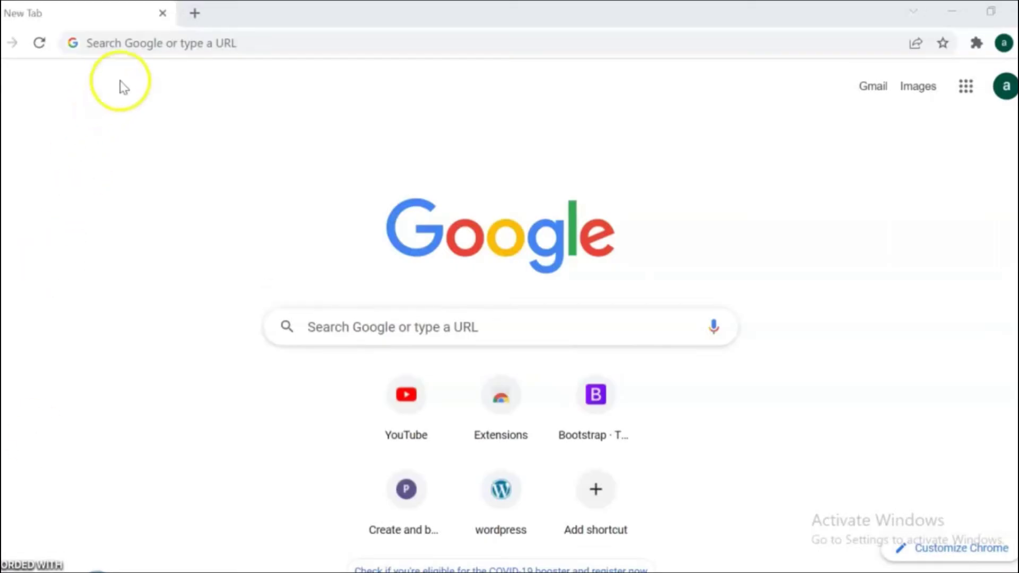
Search for 'youtube google developers' and open the YouTube | Google Developers result.
click(138, 45)
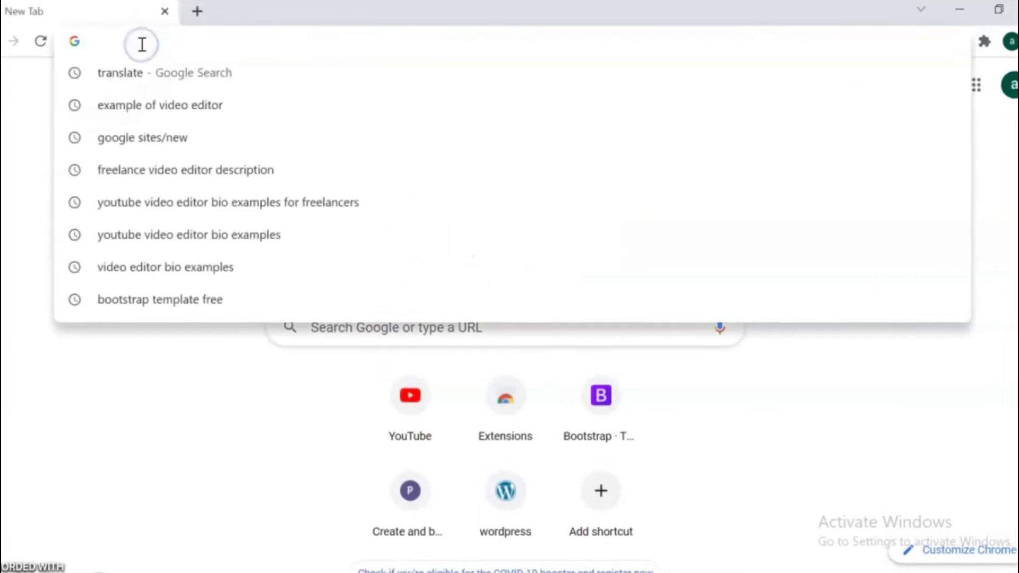
text(youtub)
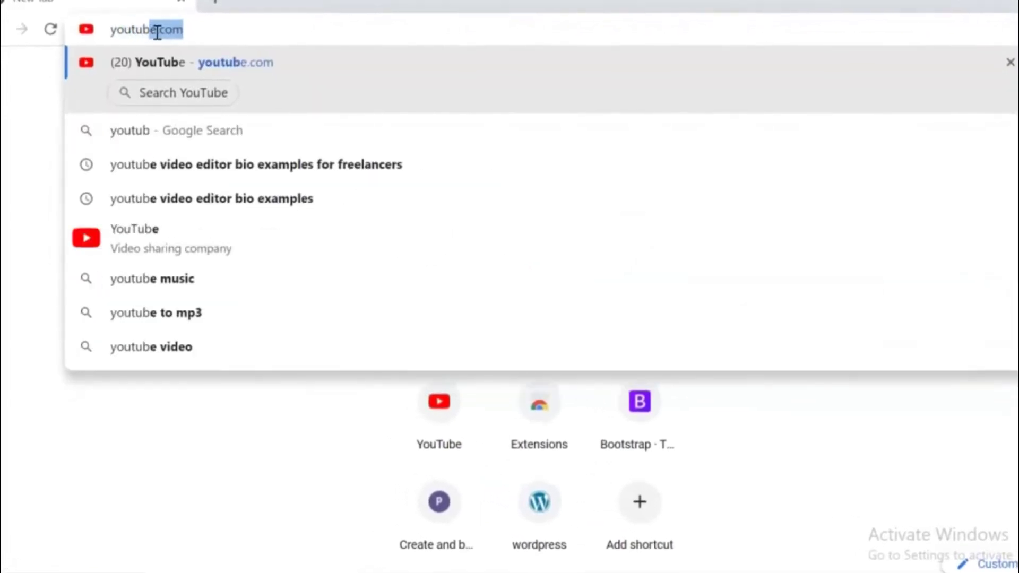
text(e google)
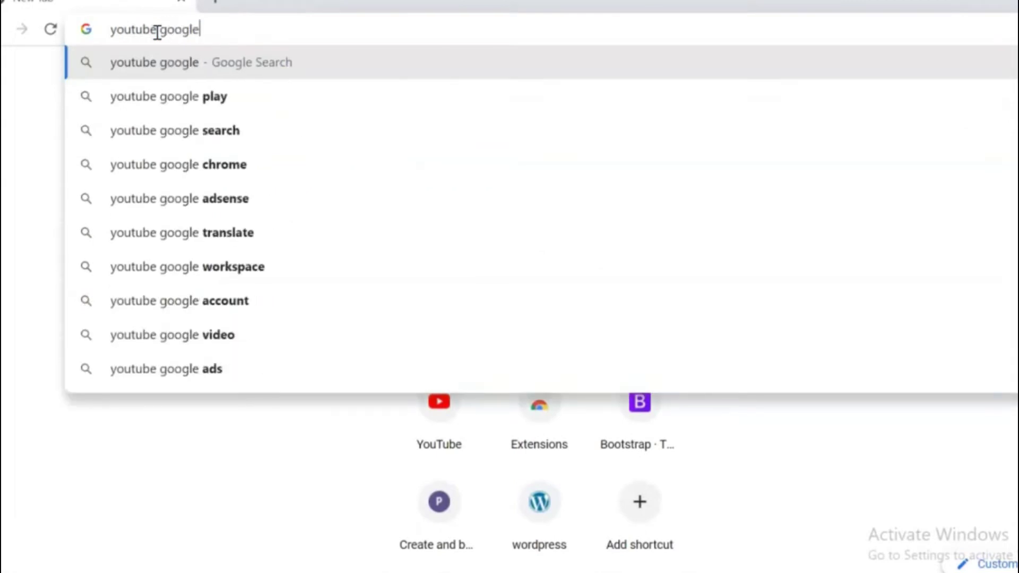
text( develo)
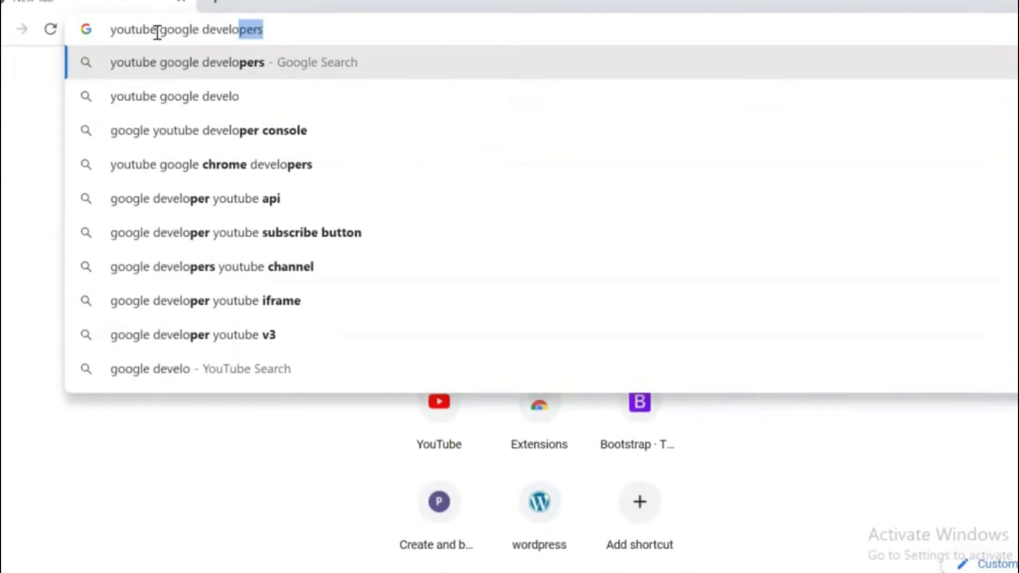
text(per)
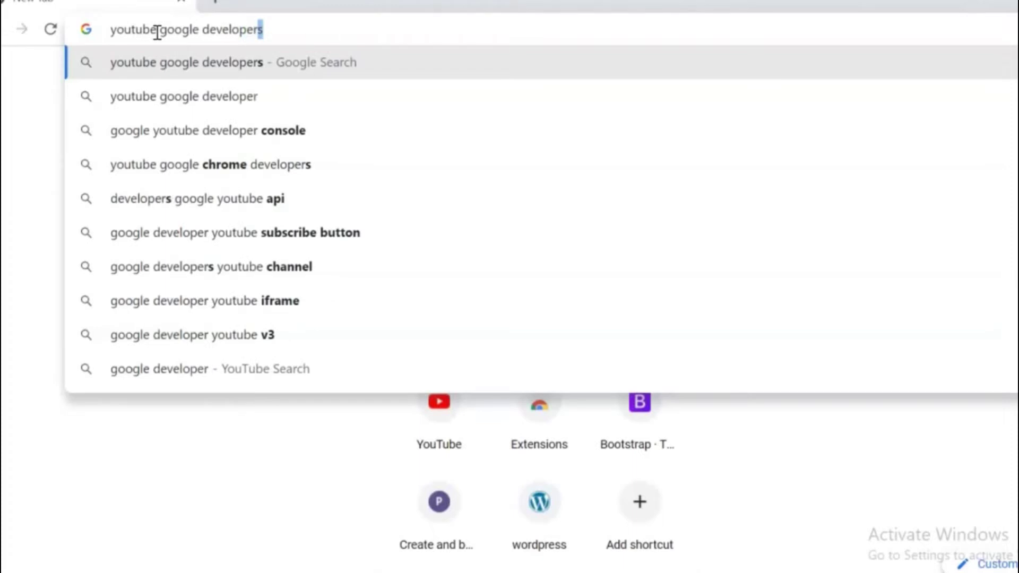
key(Return)
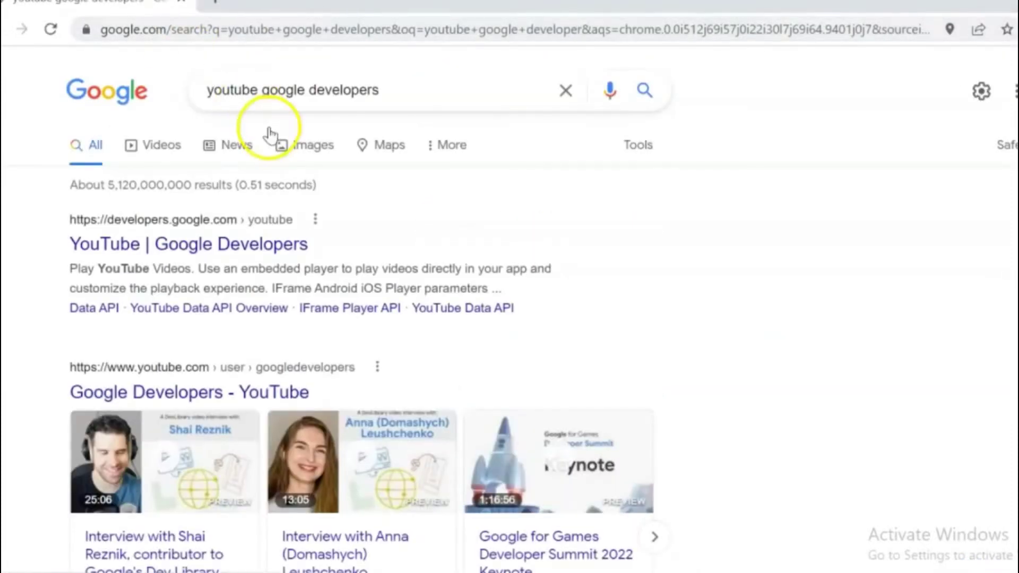
click(221, 252)
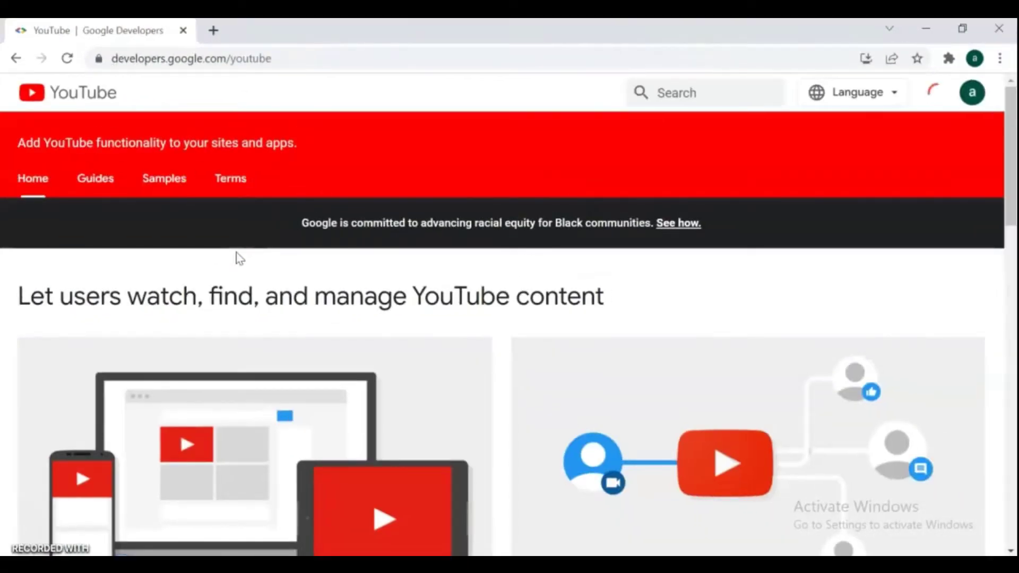
scroll(238, 257, down, 1)
scroll(238, 257, down, 3)
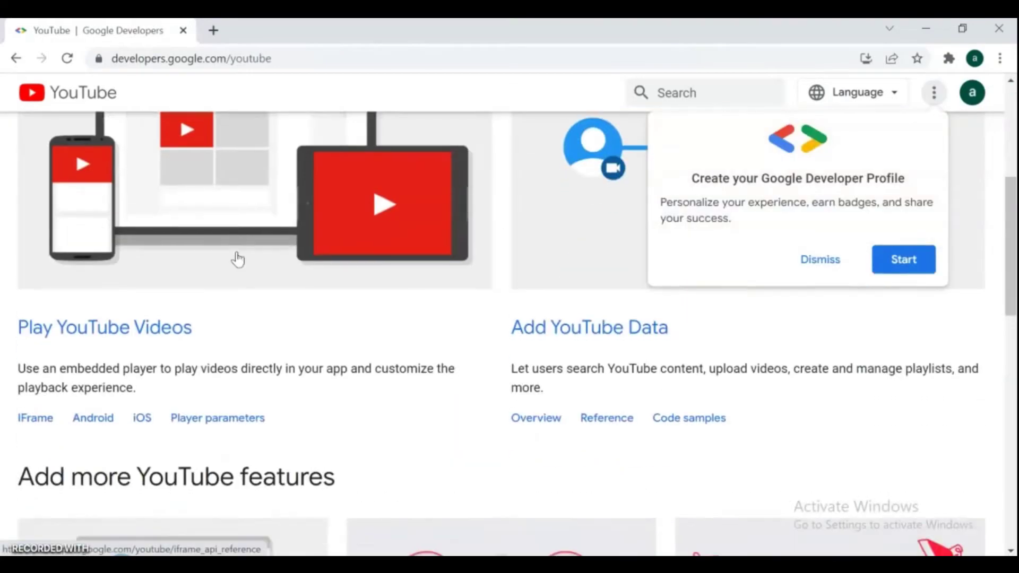
scroll(238, 257, down, 3)
scroll(238, 257, down, 1)
scroll(239, 256, down, 1)
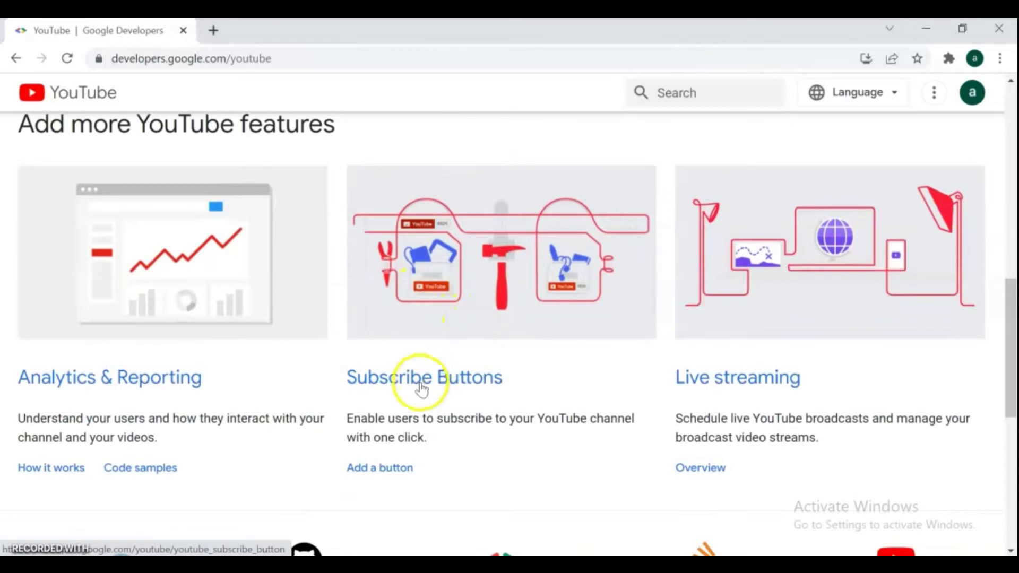
Open 'Add a button' under Subscribe Buttons to reach the Configure a Button page.
click(381, 468)
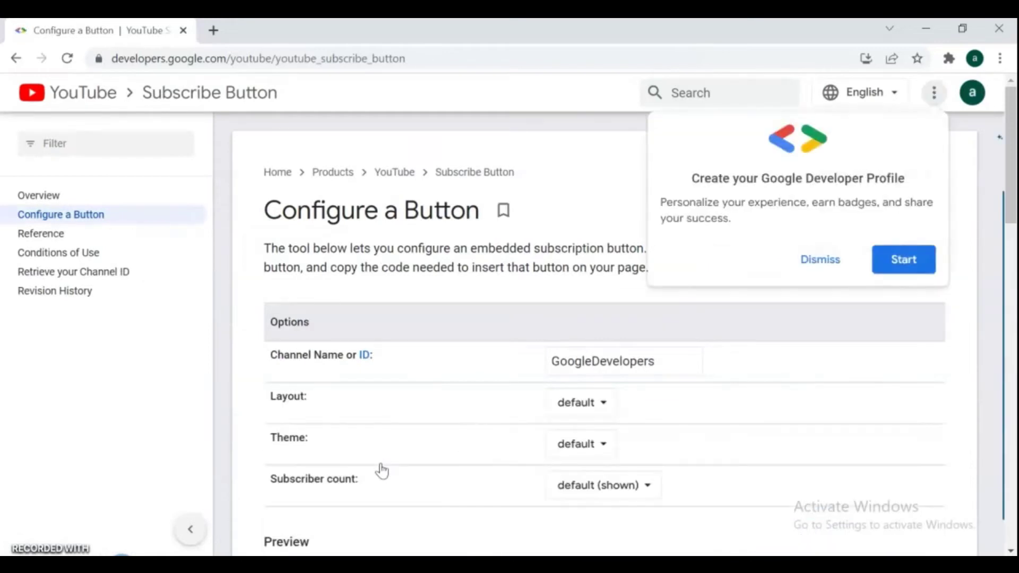
scroll(380, 469, down, 1)
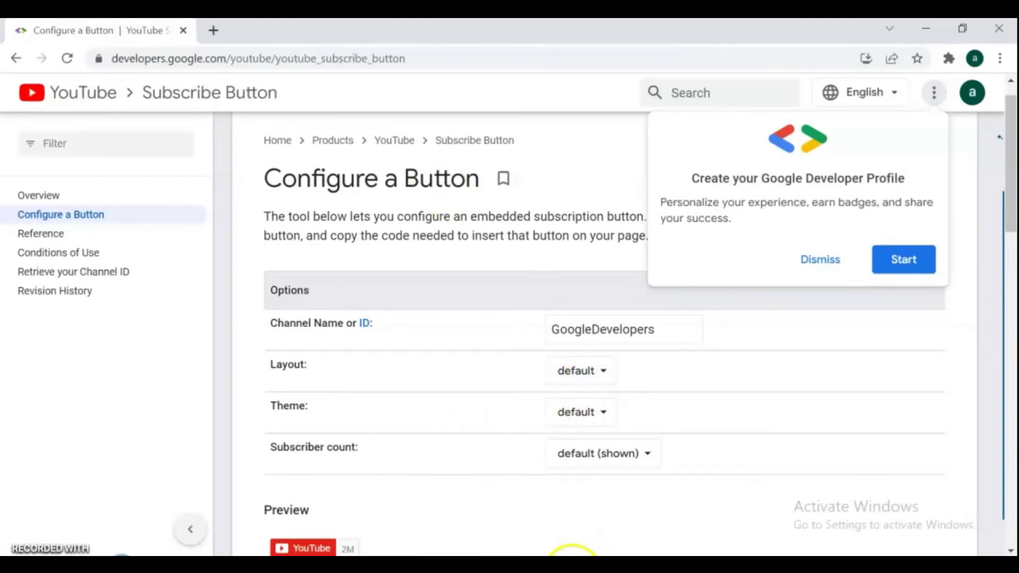
Copy the MAFTI channel's Channel ID from YouTube's advanced account settings.
click(572, 552)
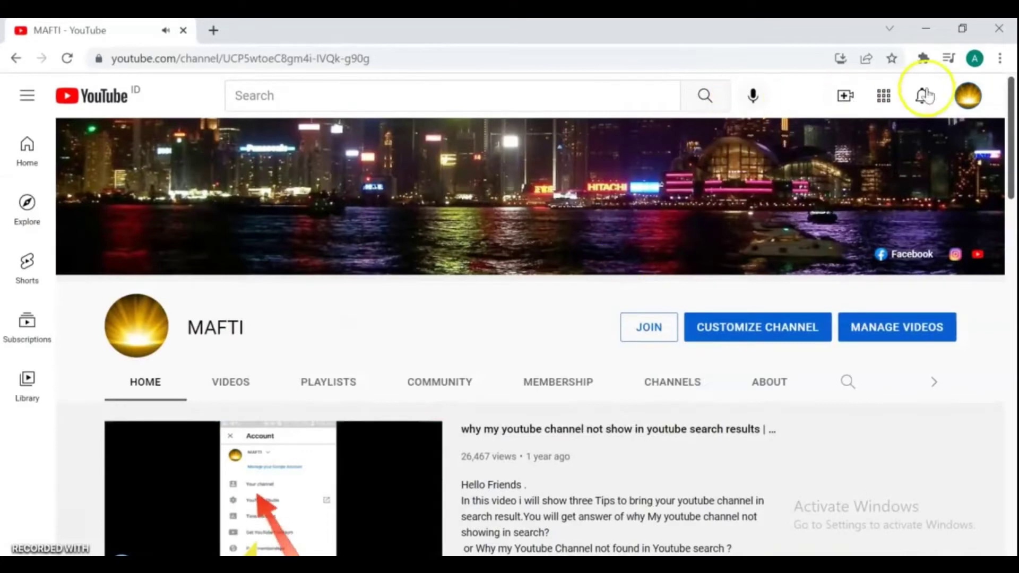
click(966, 98)
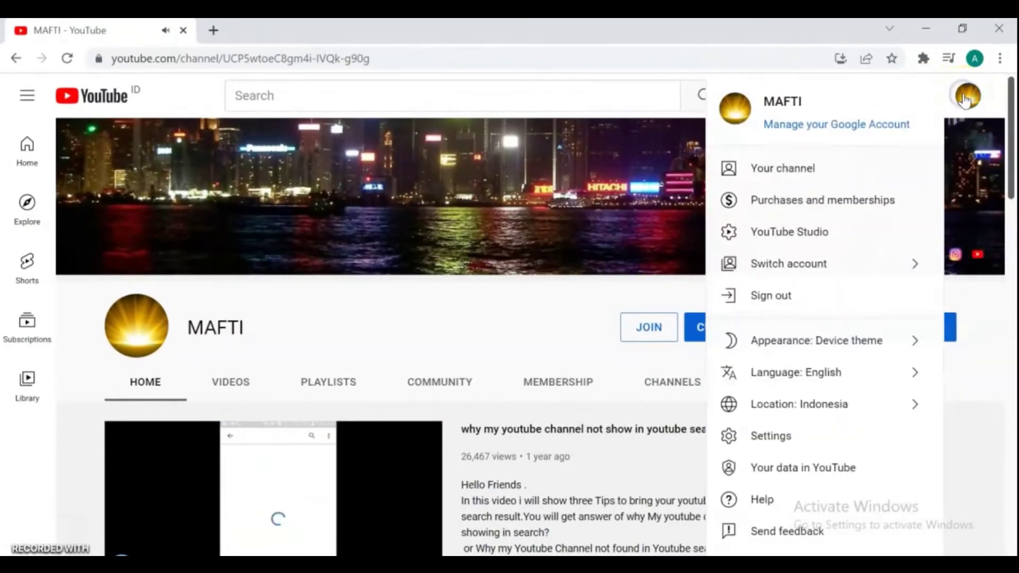
click(772, 434)
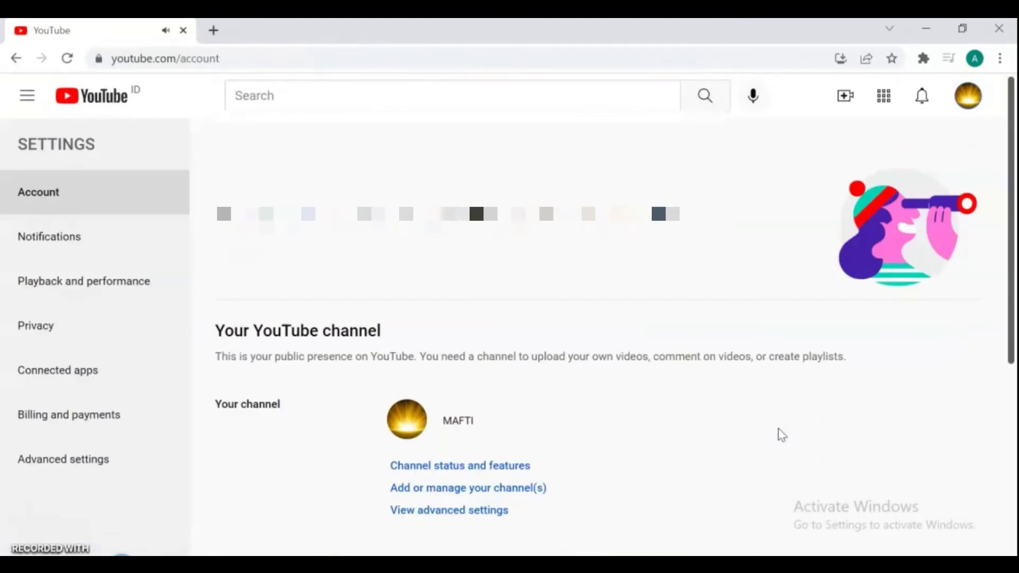
click(1011, 319)
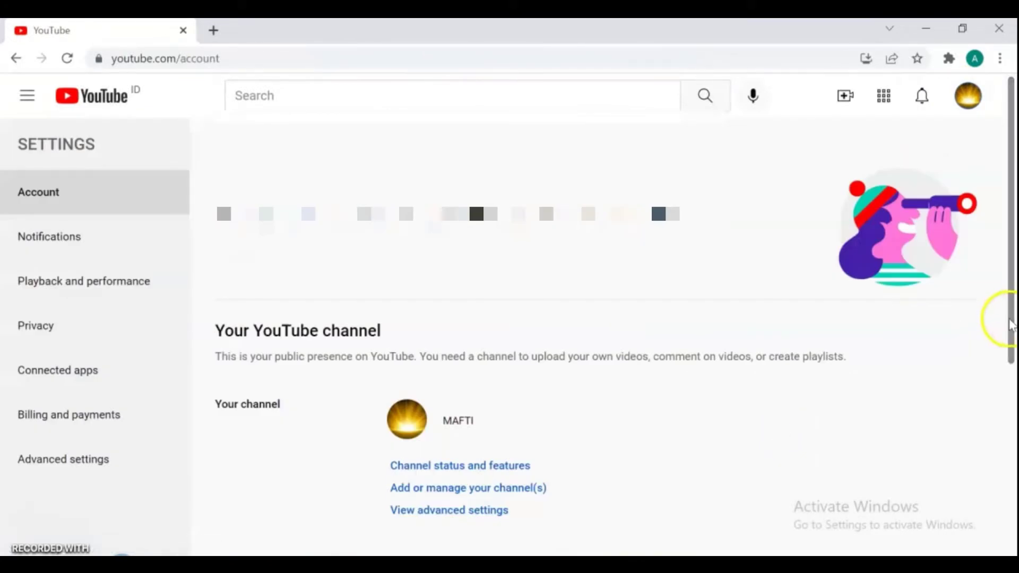
mouse_move(1009, 321)
mouse_down()
mouse_move(984, 387)
mouse_move(978, 452)
mouse_up()
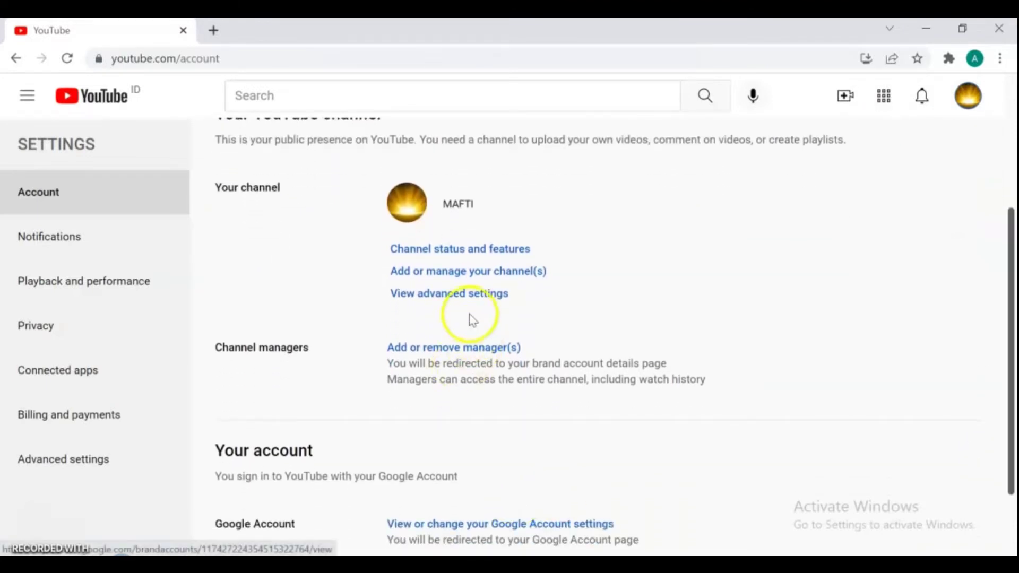
click(470, 295)
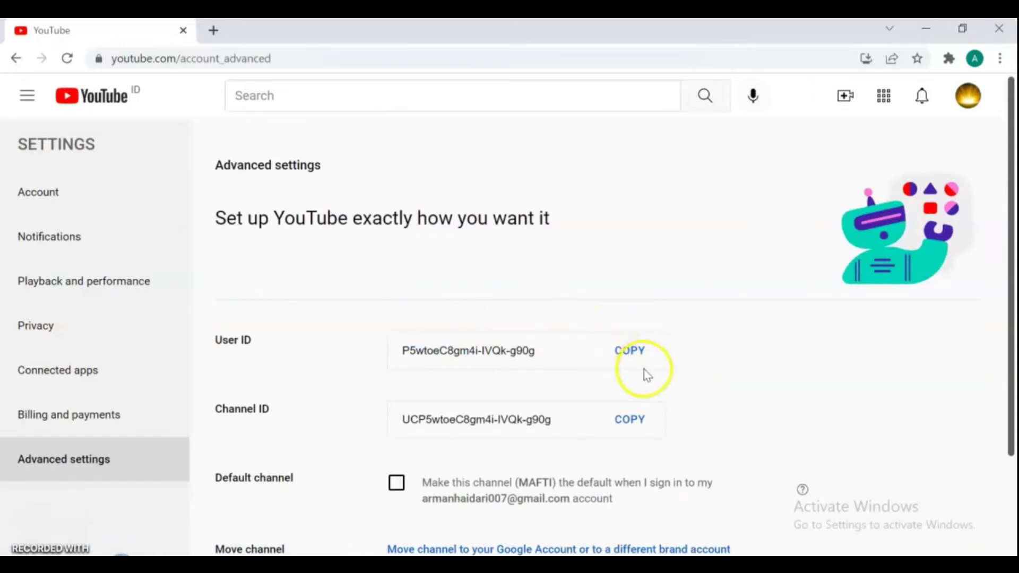
click(644, 421)
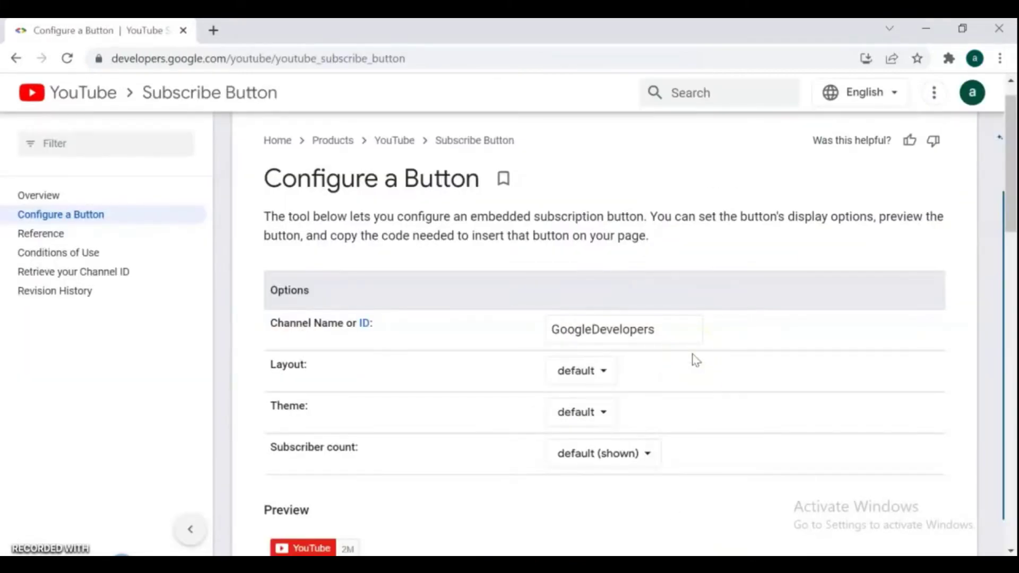
Replace the GoogleDevelopers channel entry with the pasted MAFTI channel ID.
click(619, 333)
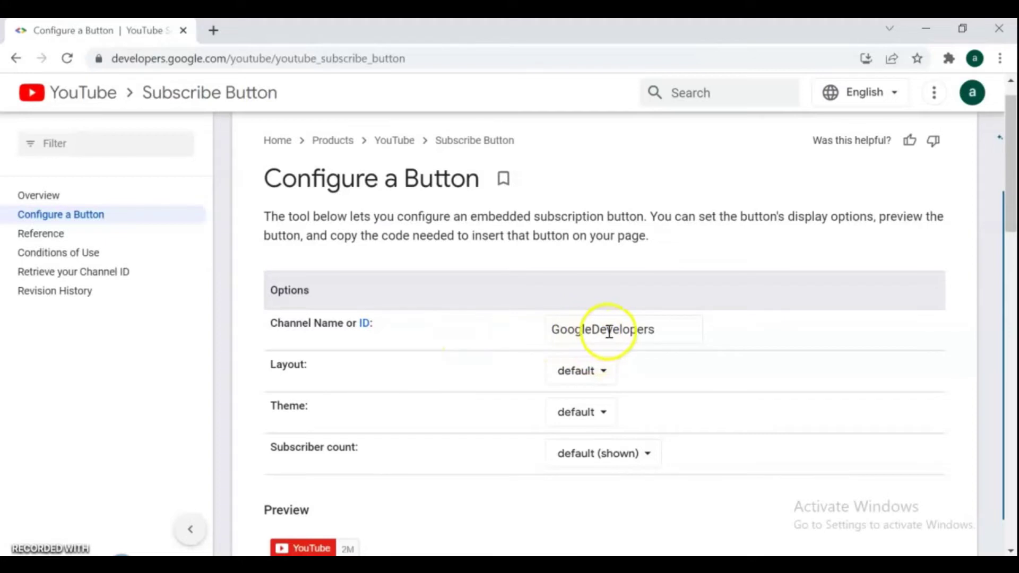
click(609, 332)
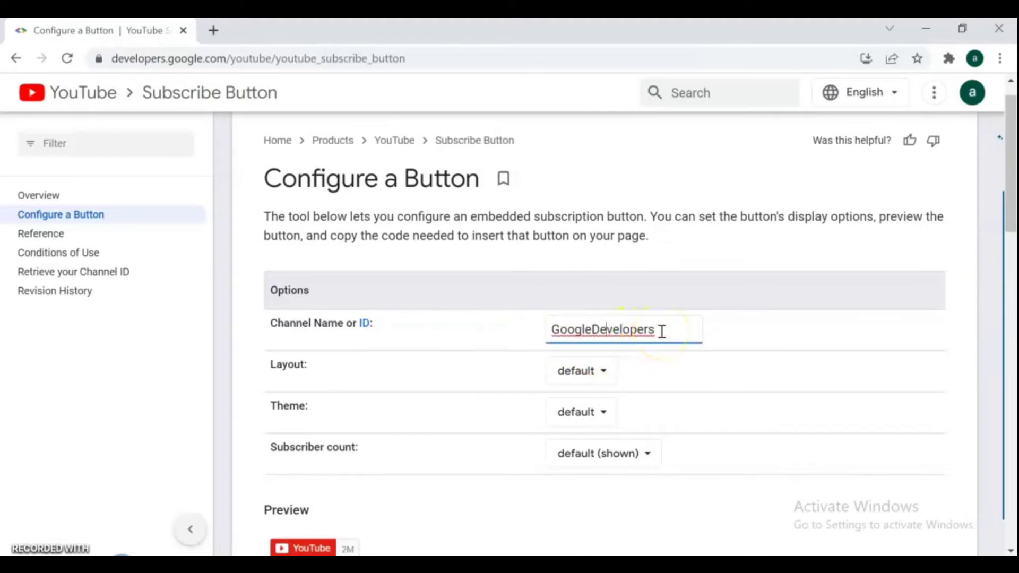
key(ctrl+a)
key(BackSpace)
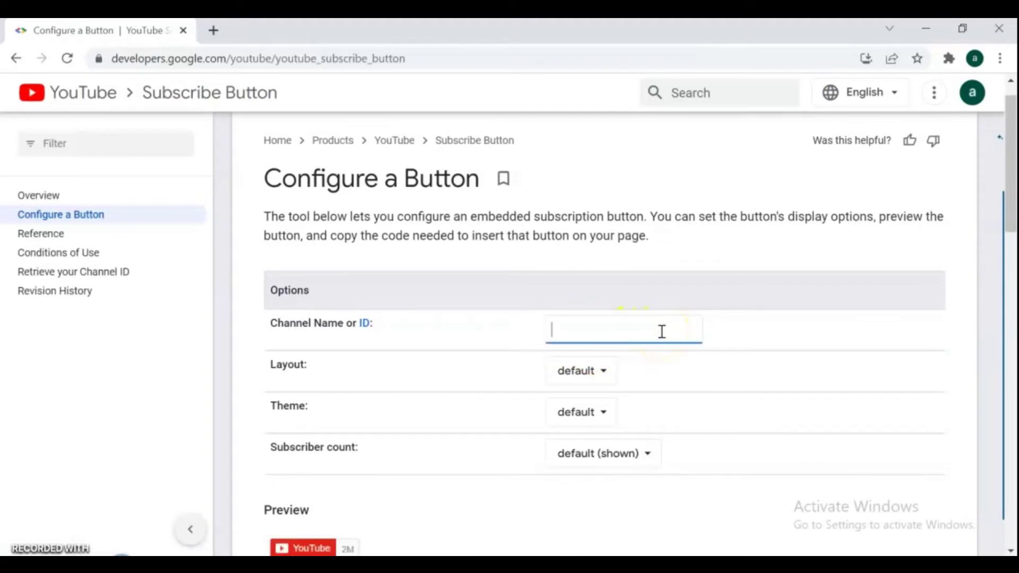
key(ctrl+v)
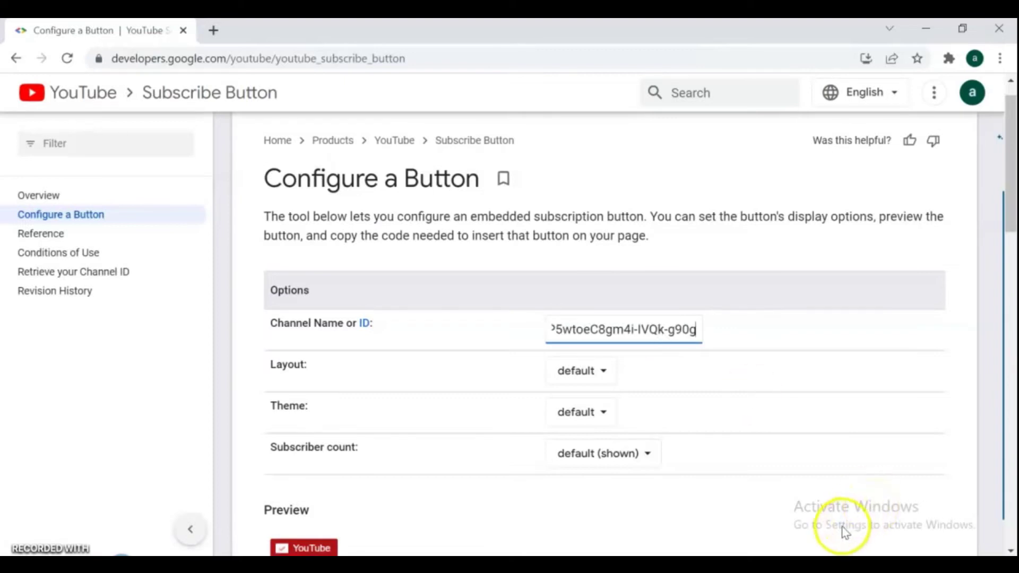
Set the button layout to full, theme to dark, and hide the subscriber count.
click(606, 377)
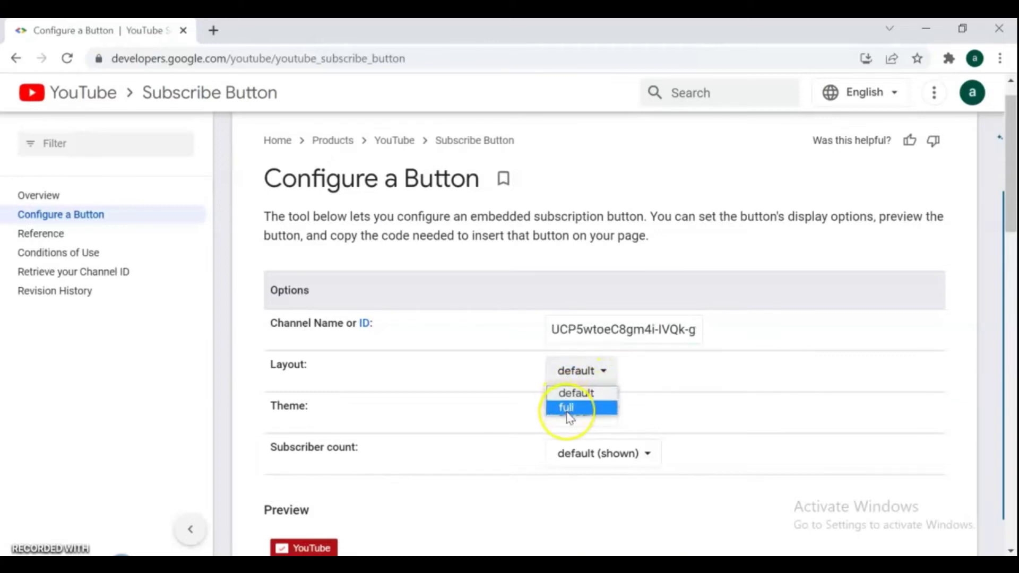
click(568, 409)
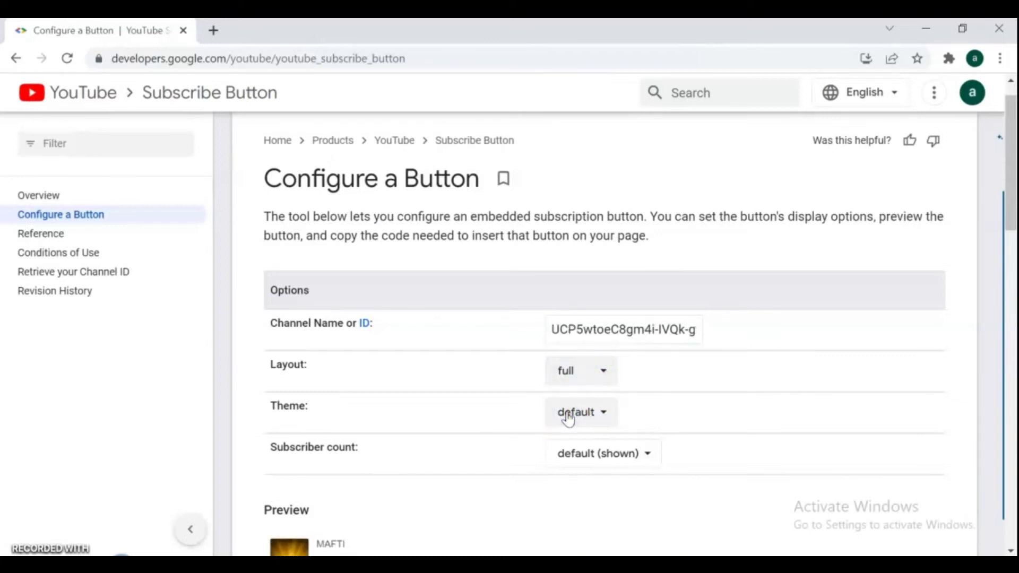
click(602, 410)
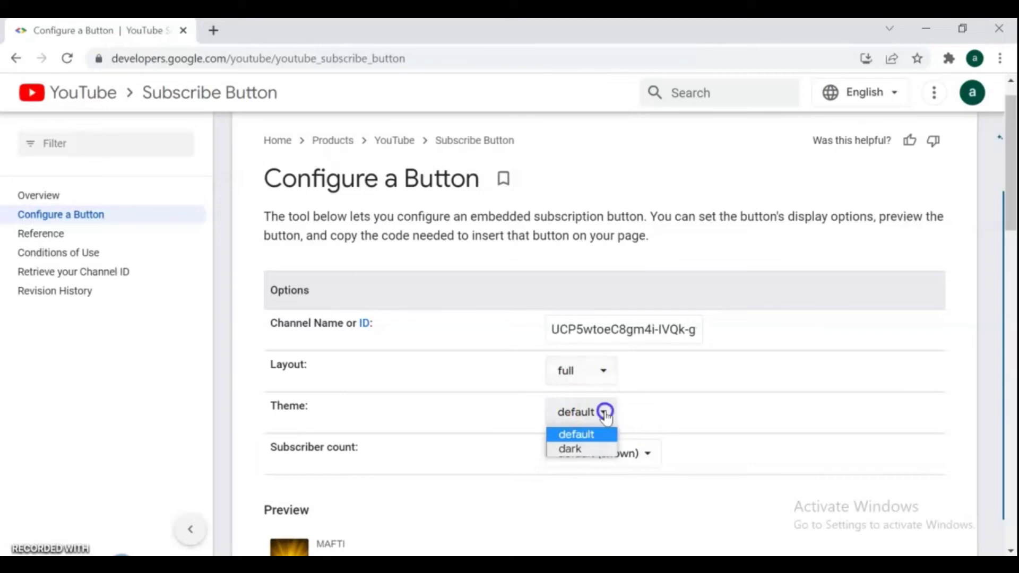
click(570, 450)
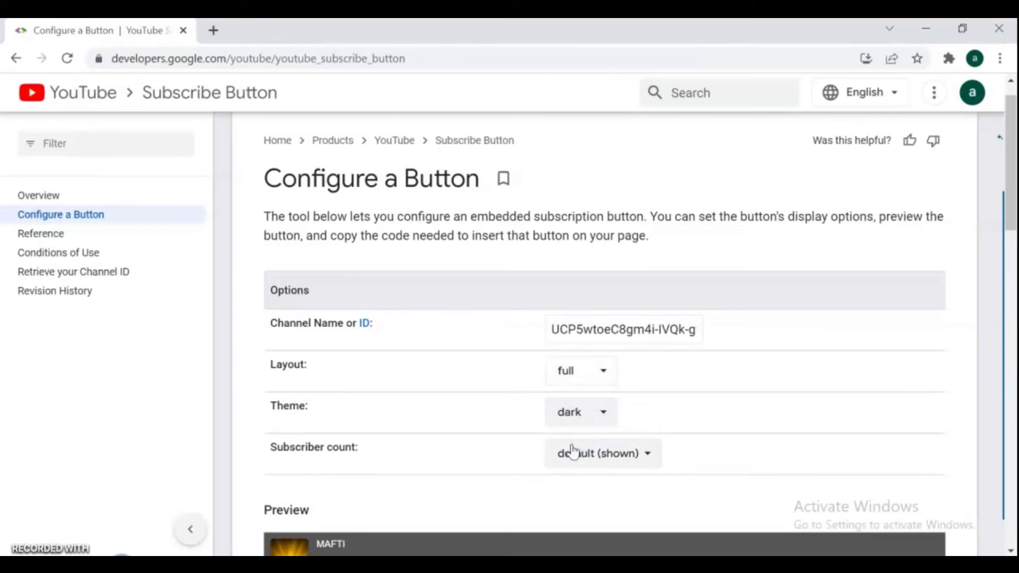
click(647, 454)
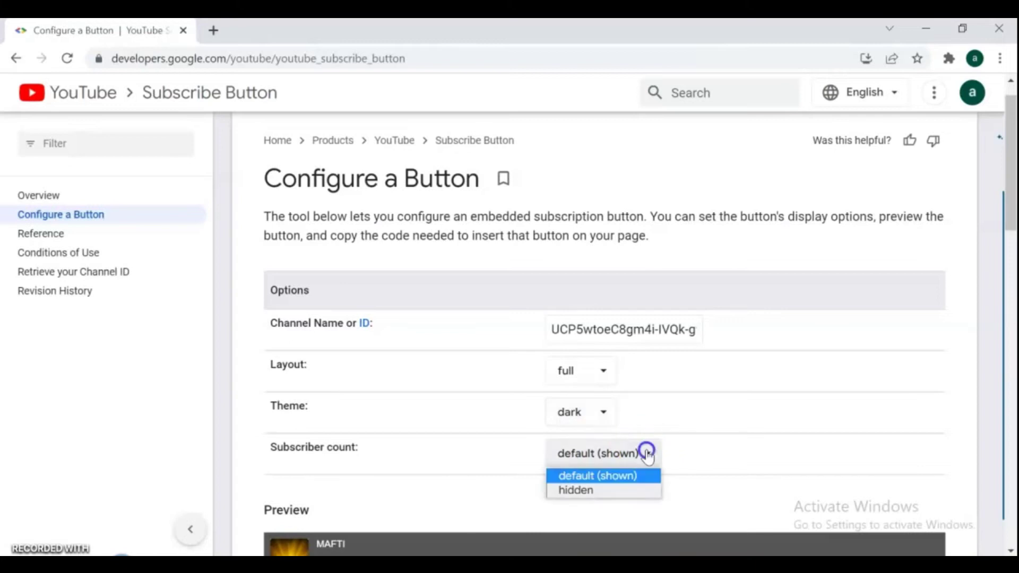
click(576, 491)
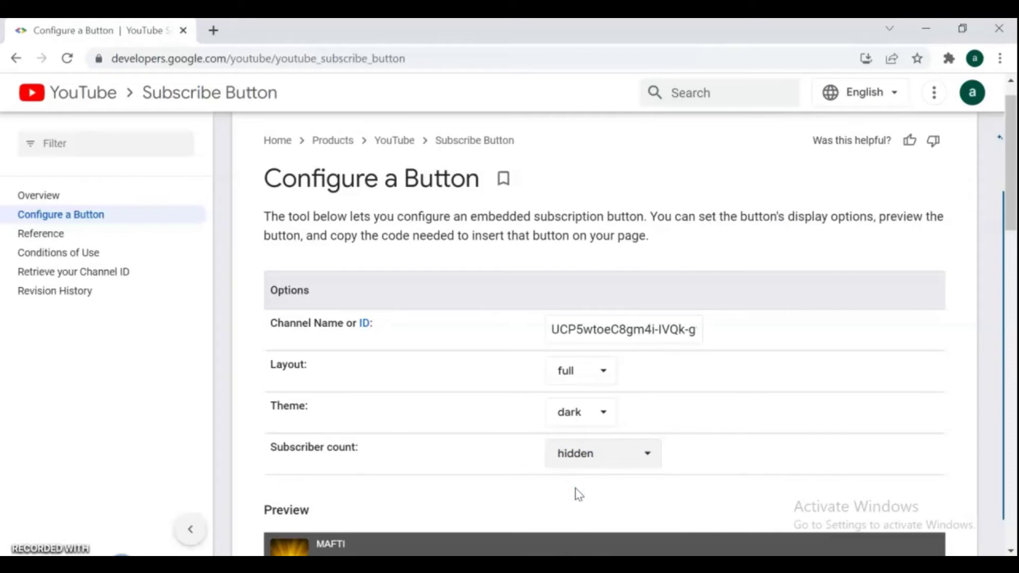
click(1009, 206)
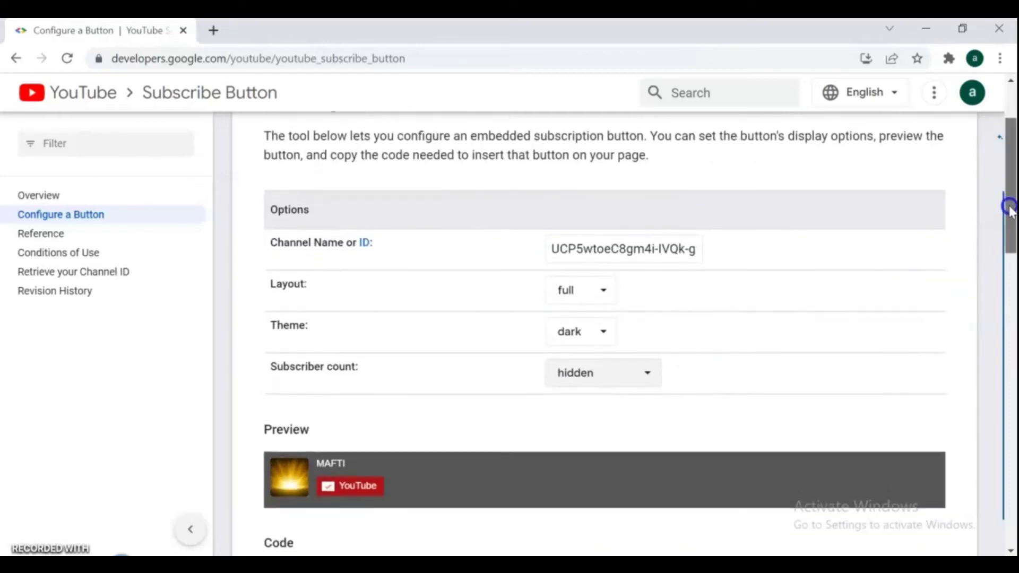
drag(1010, 188, 1007, 227)
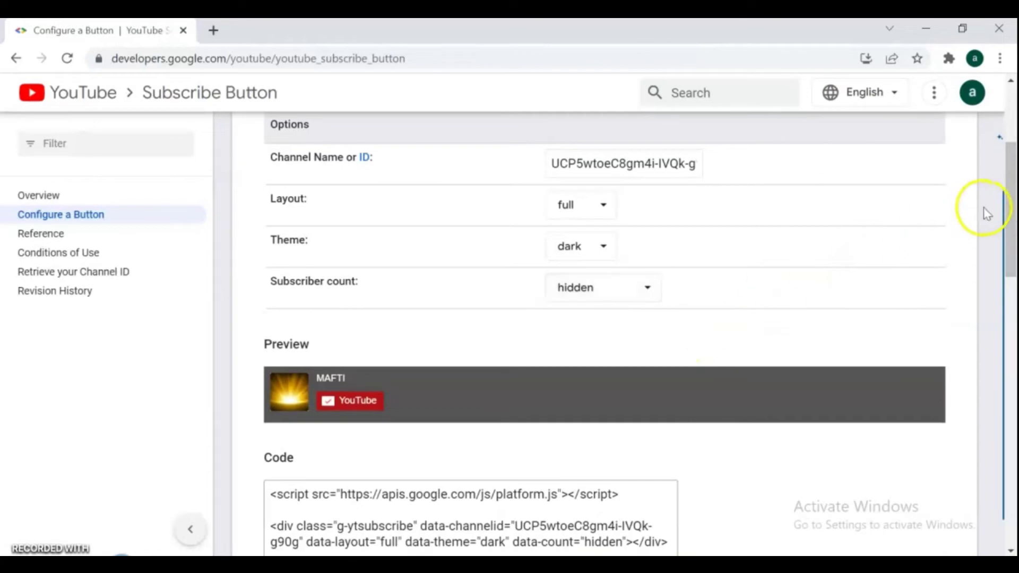
scroll(987, 231, up, 1)
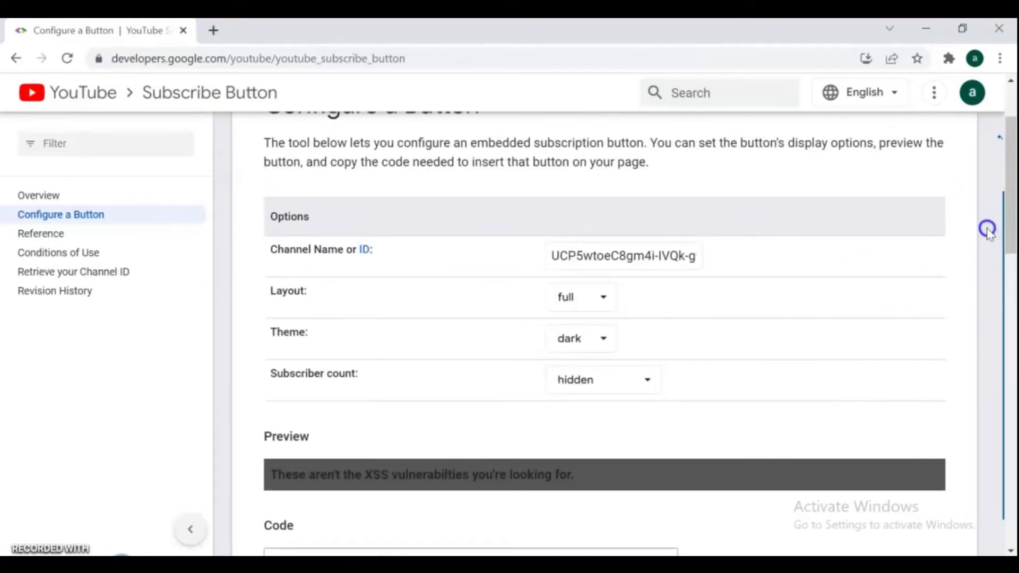
Switch the theme back to default, leaving the subscriber count hidden.
click(602, 339)
click(588, 364)
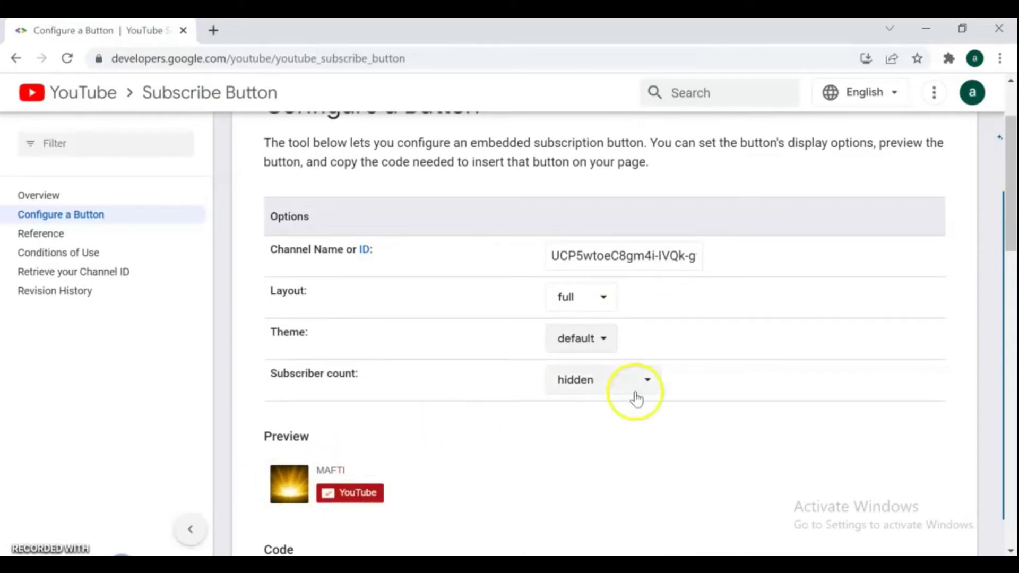
click(647, 380)
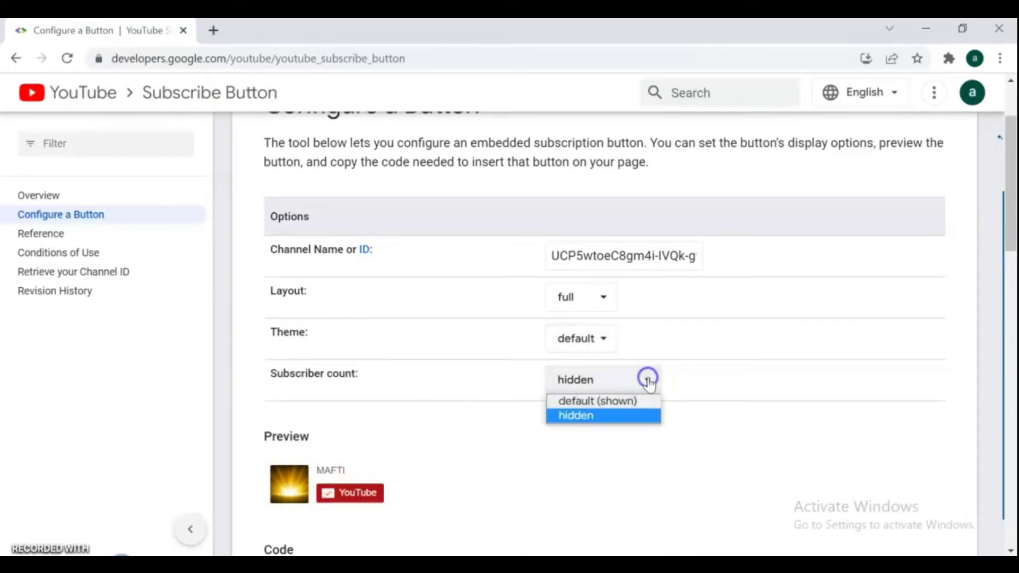
click(599, 402)
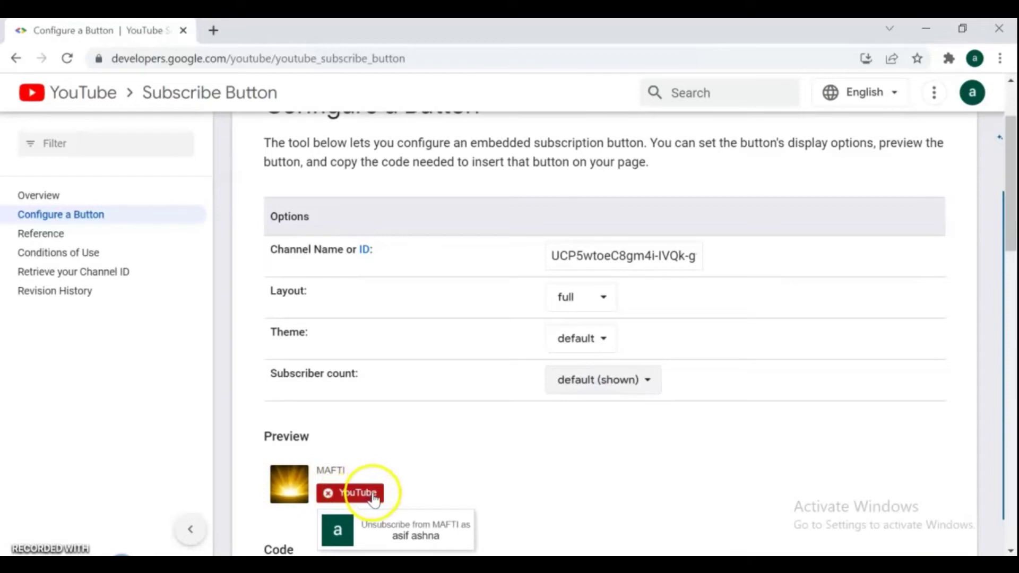
click(650, 381)
click(590, 414)
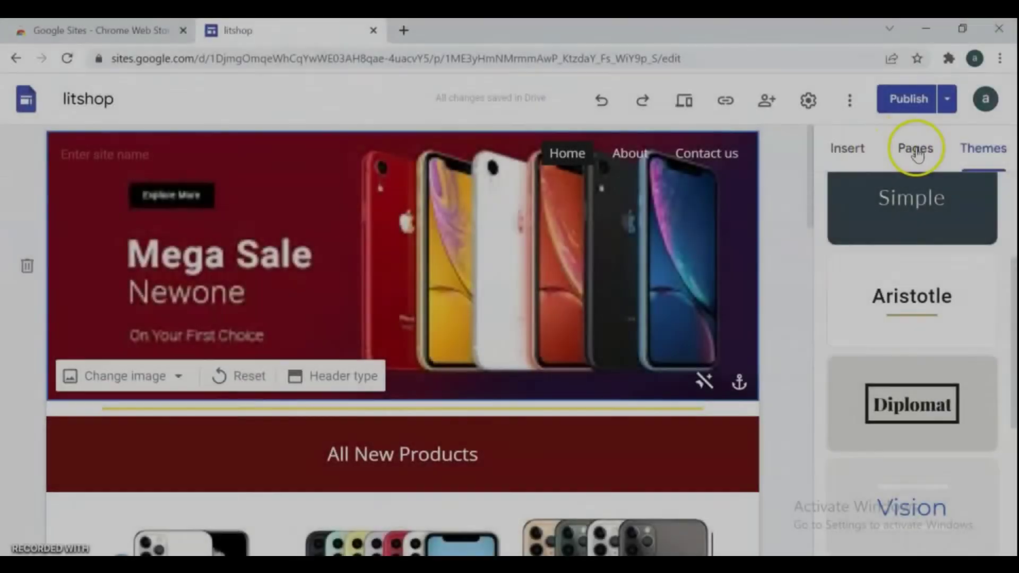
Show the litshop pages panel listing Home, About and Contact us.
click(915, 151)
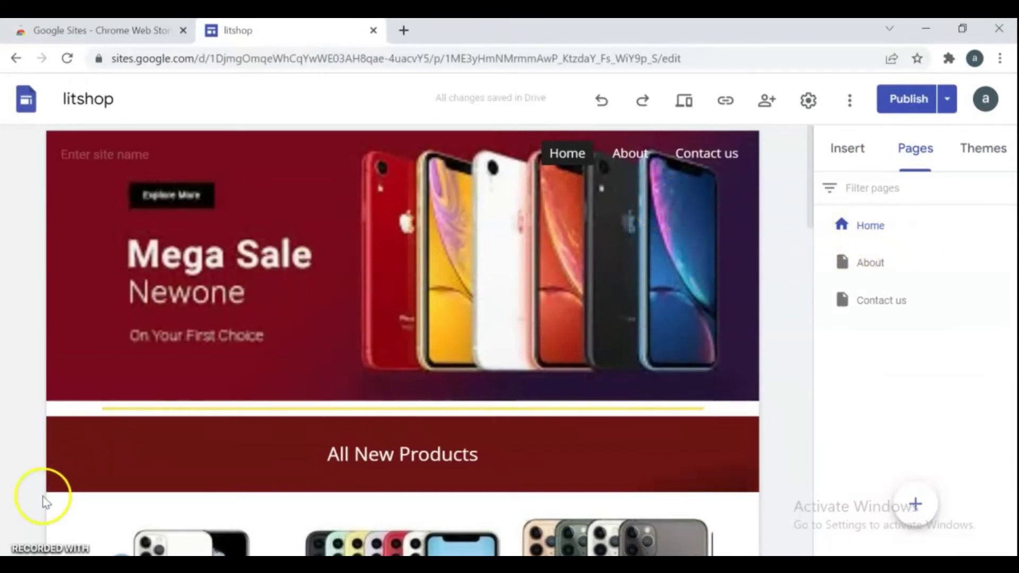
Copy the MAFTI subscribe button embed code from the configurator's Code box.
key(alt+Tab)
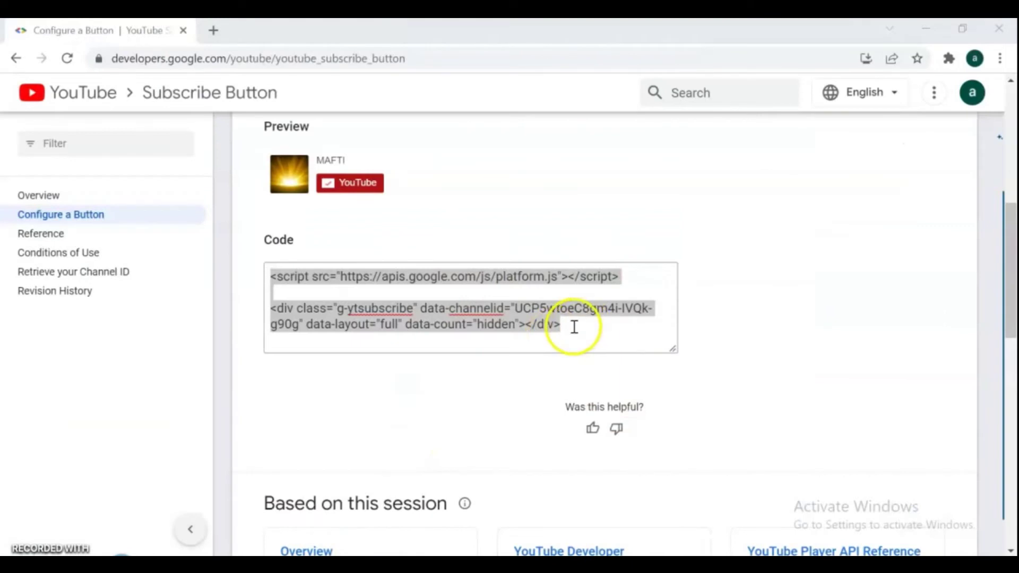
drag(573, 326, 273, 281)
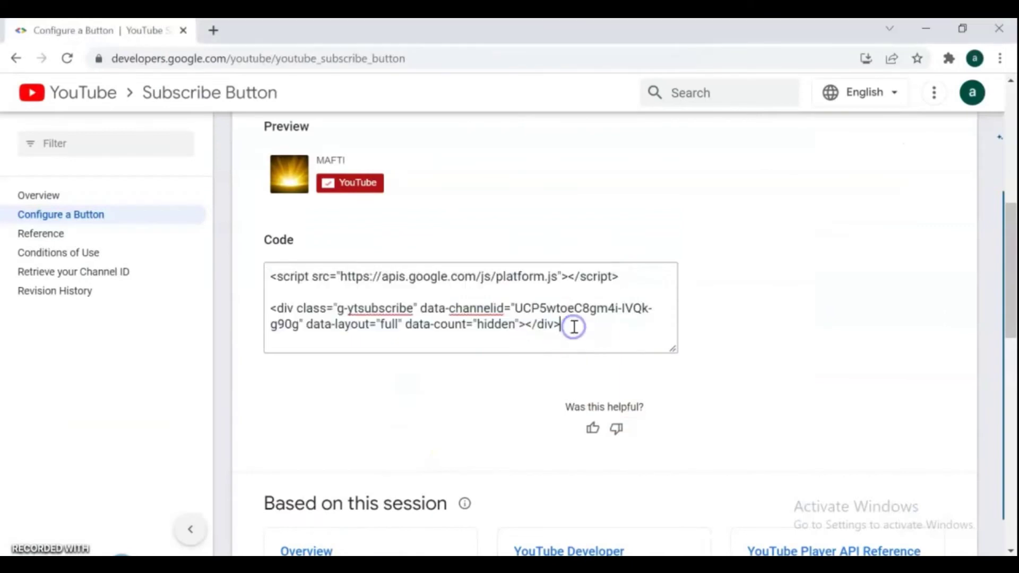
right_click(268, 283)
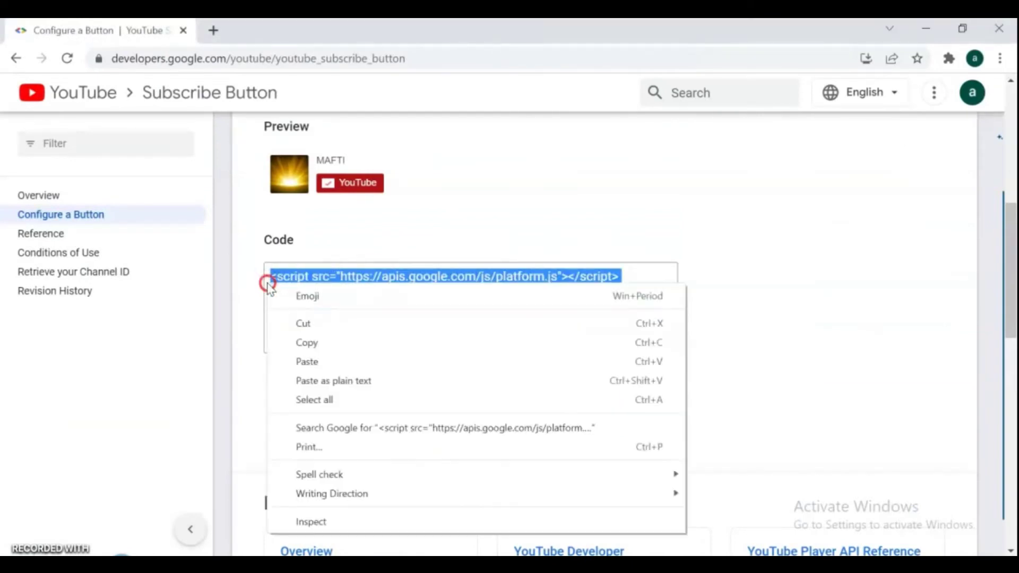
click(320, 342)
mouse_move(408, 565)
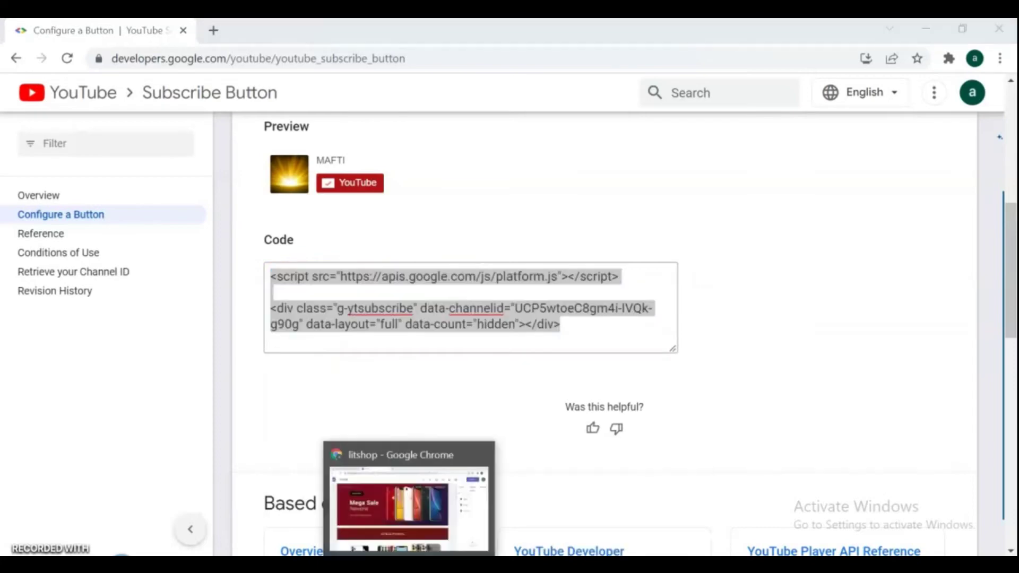
Insert the pasted subscribe button HTML below the Home page header as an embed code.
click(401, 505)
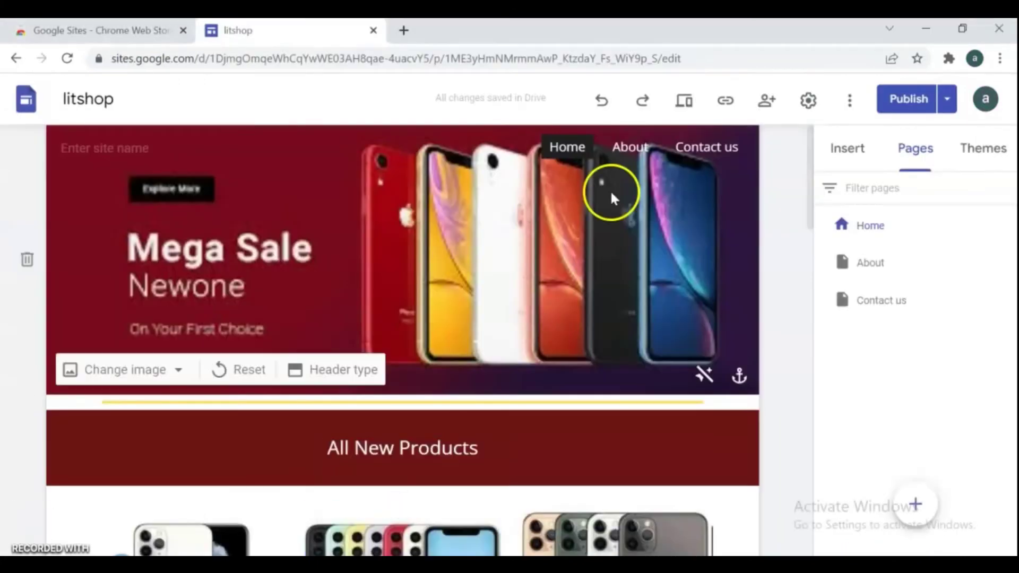
click(862, 226)
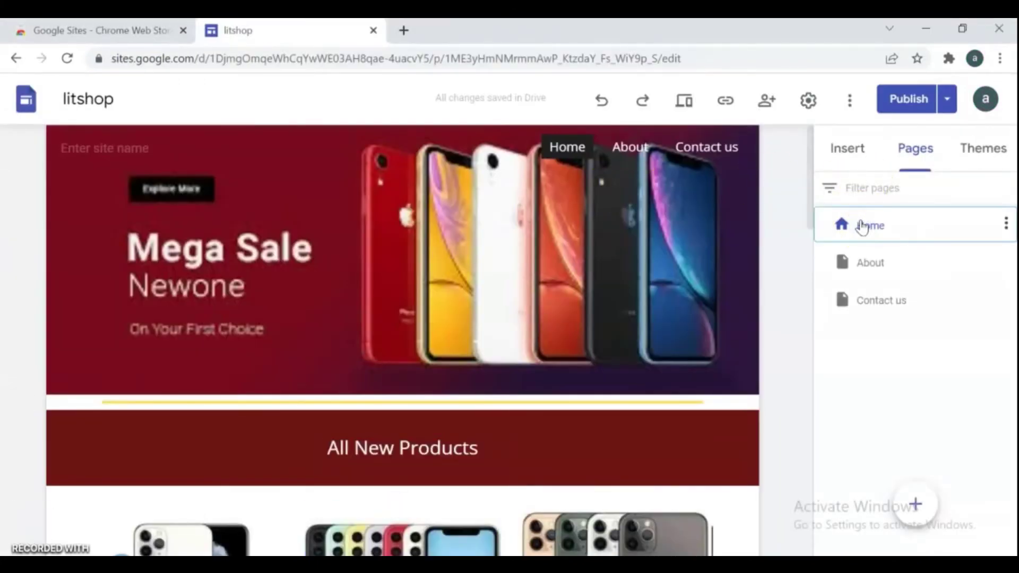
click(847, 148)
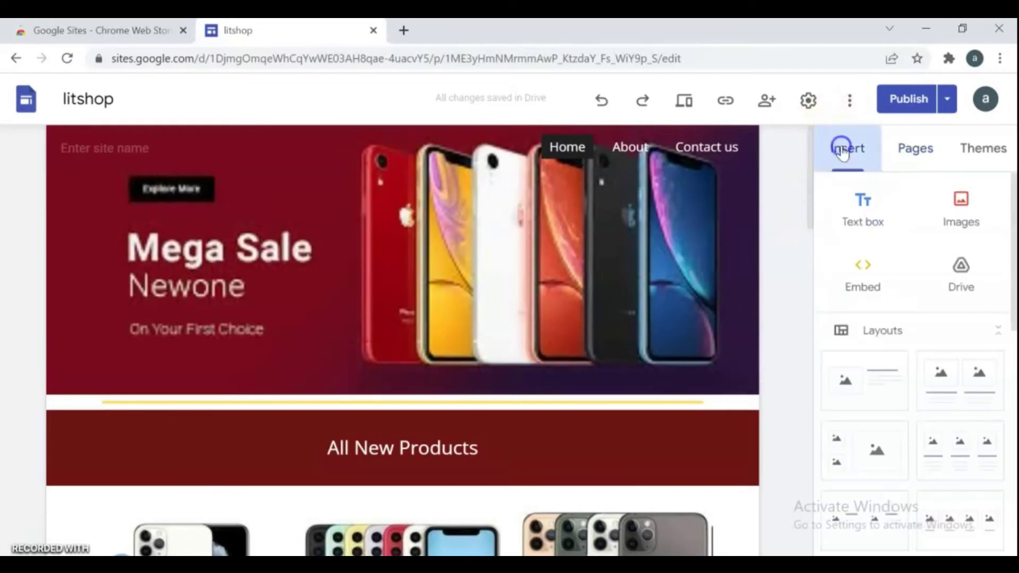
click(862, 269)
click(398, 272)
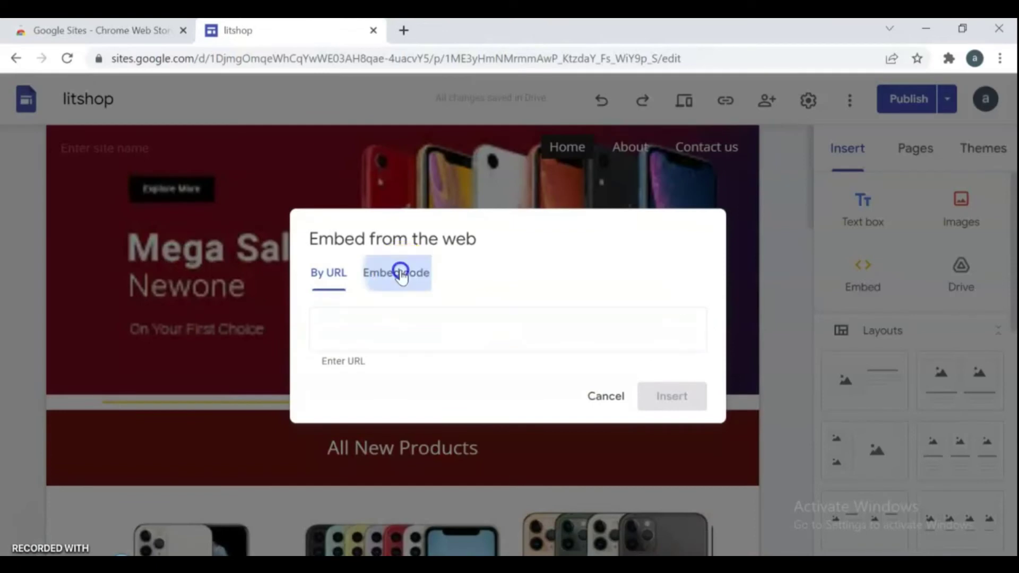
right_click(403, 320)
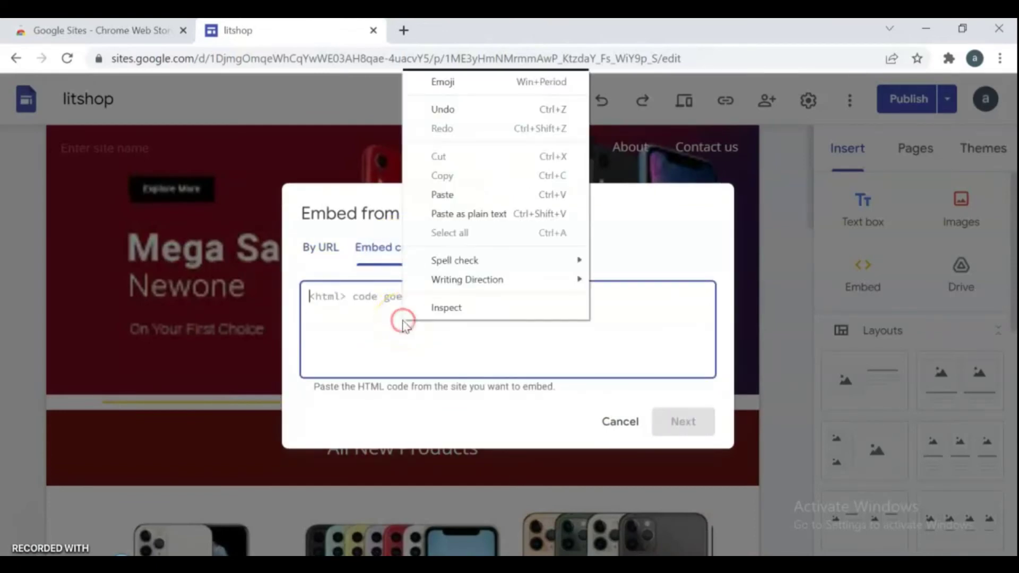
click(441, 195)
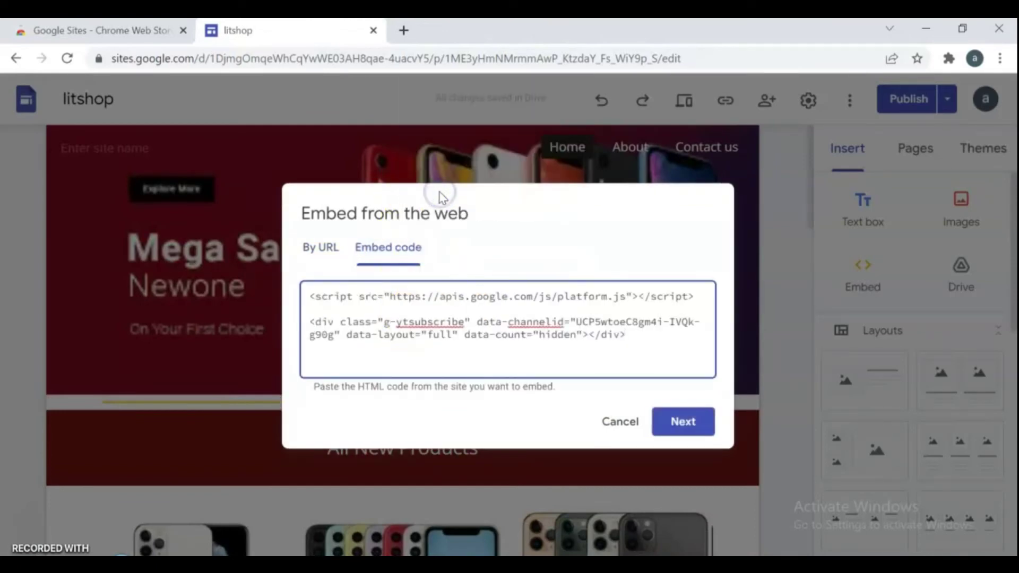
click(682, 423)
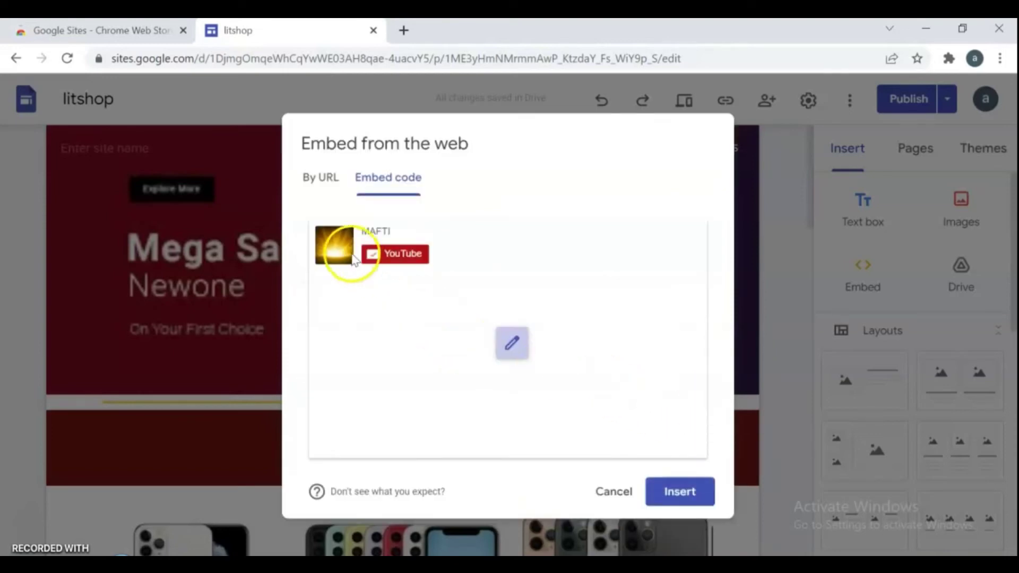
click(673, 495)
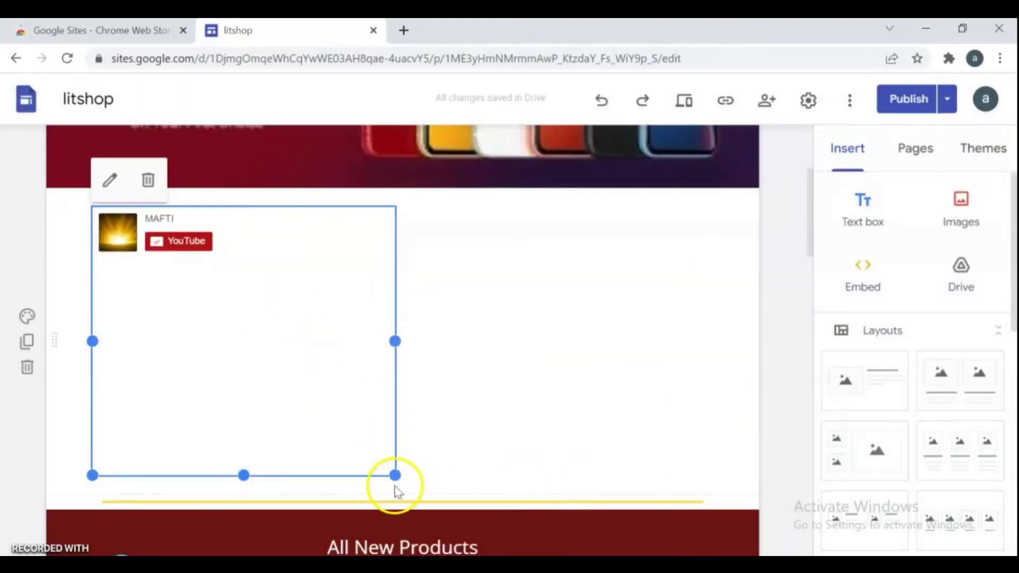
Drag the subscribe button embed block's corner to shrink it to a compact box.
drag(395, 475, 293, 307)
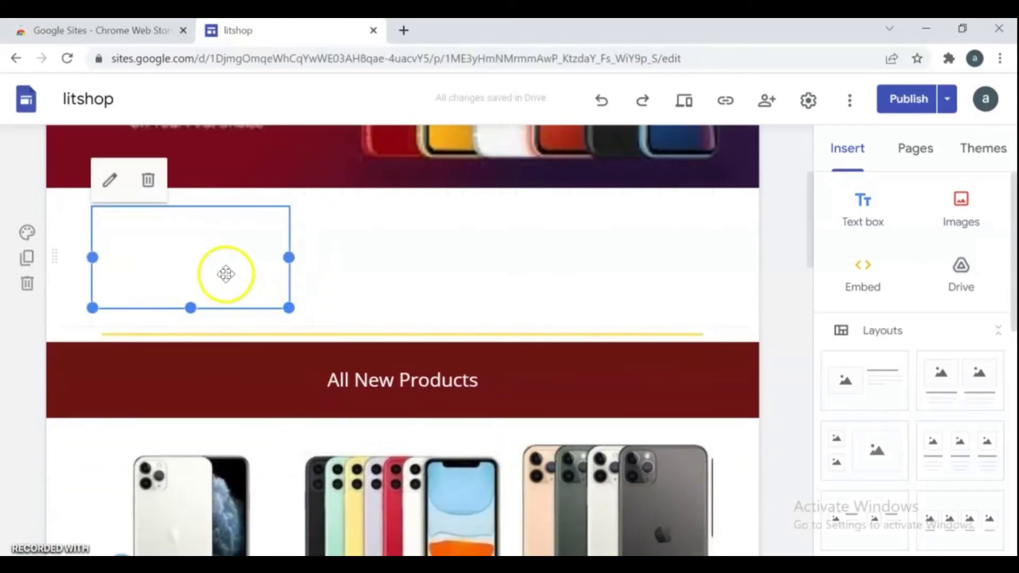